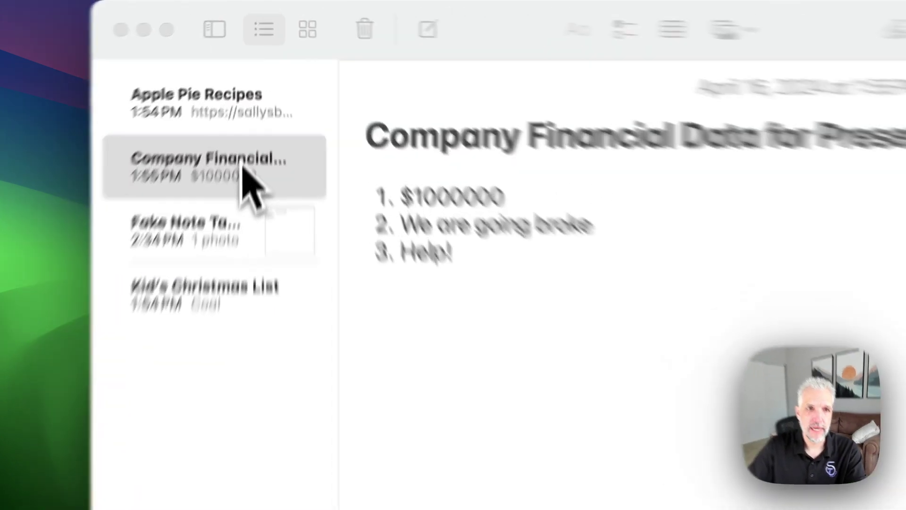
Lock the Company Financial Data for Presentation note from its sidebar context menu
right_click(260, 72)
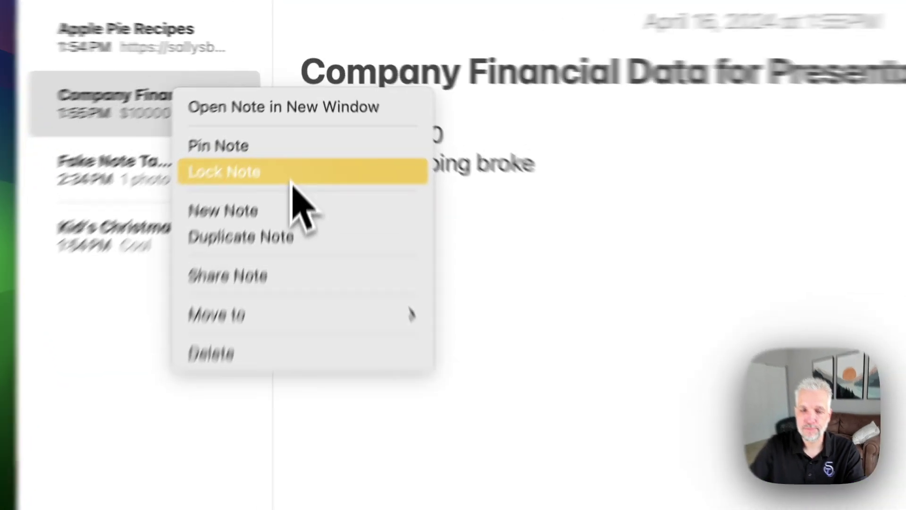
click(308, 102)
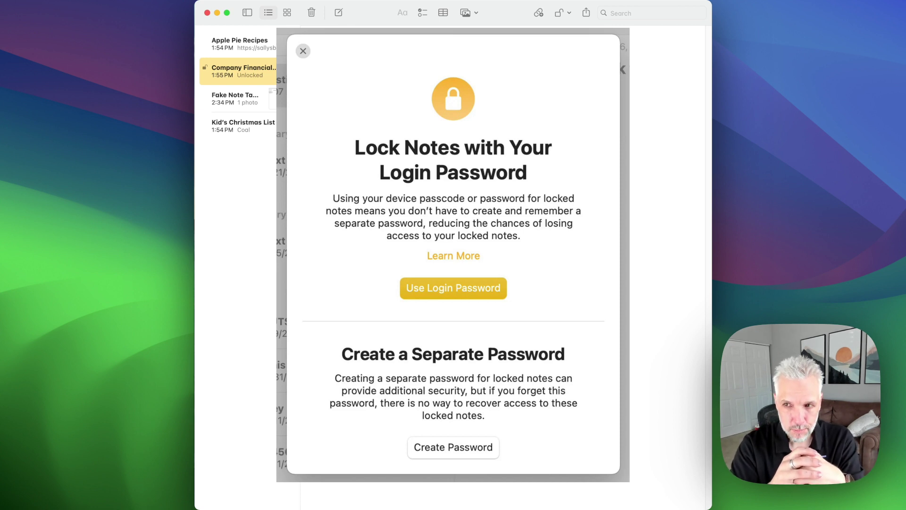
Close the Lock Notes with Your Login Password explanation dialog
click(303, 51)
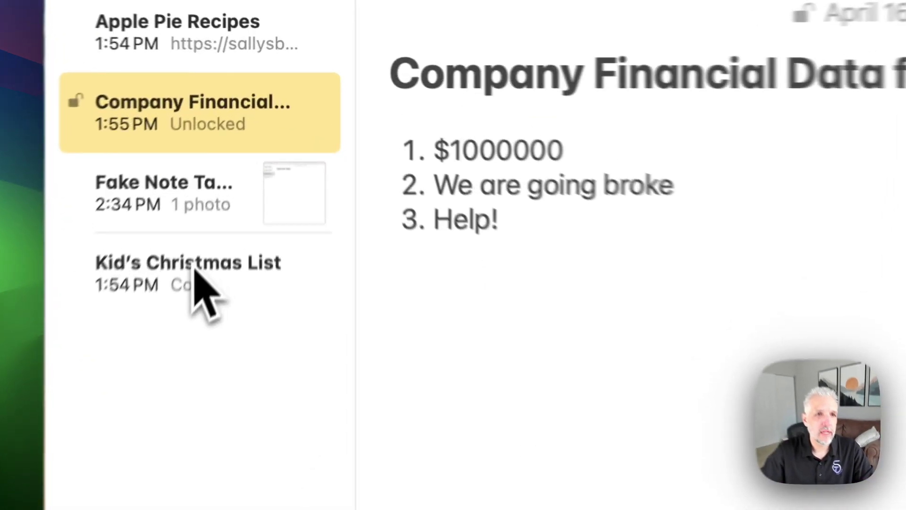
Lock Kid's Christmas List, close all locked notes, and select the Company Financial note
right_click(243, 125)
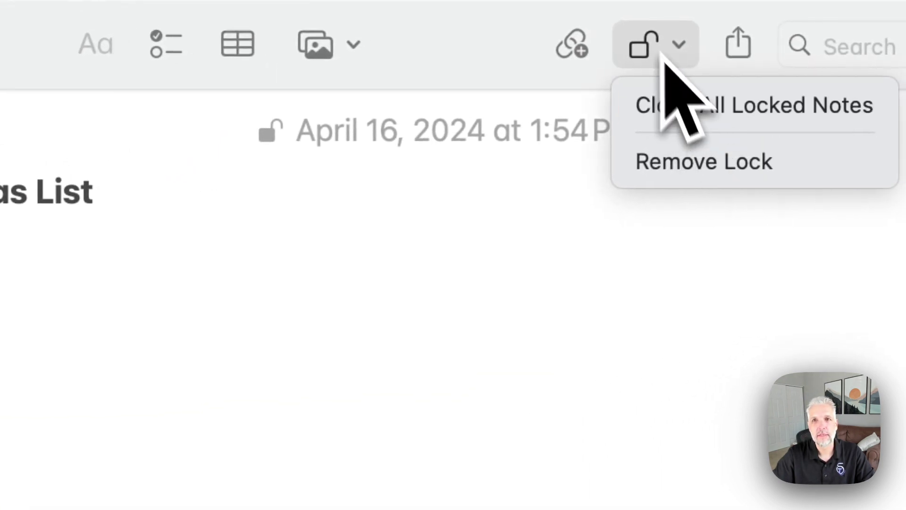
click(679, 60)
click(680, 45)
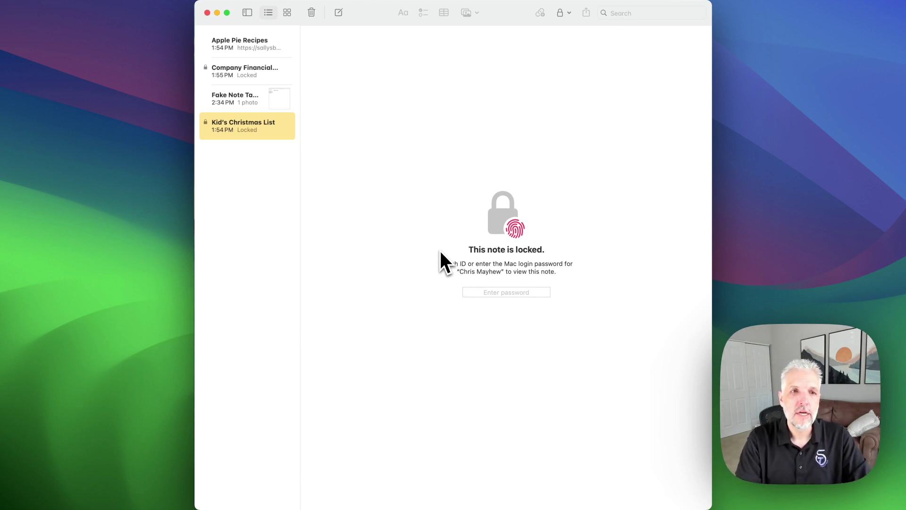
click(261, 75)
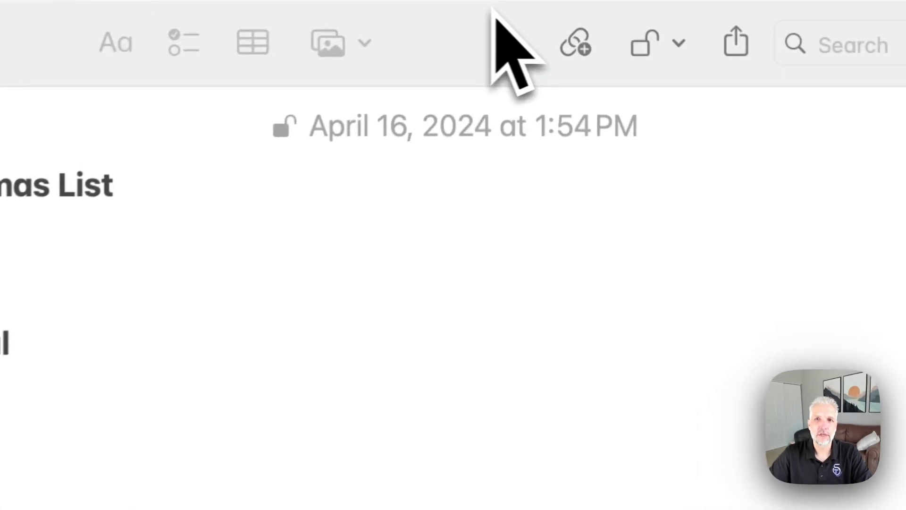
Remove the lock from Kid's Christmas List via the toolbar lock menu and context menu
click(568, 15)
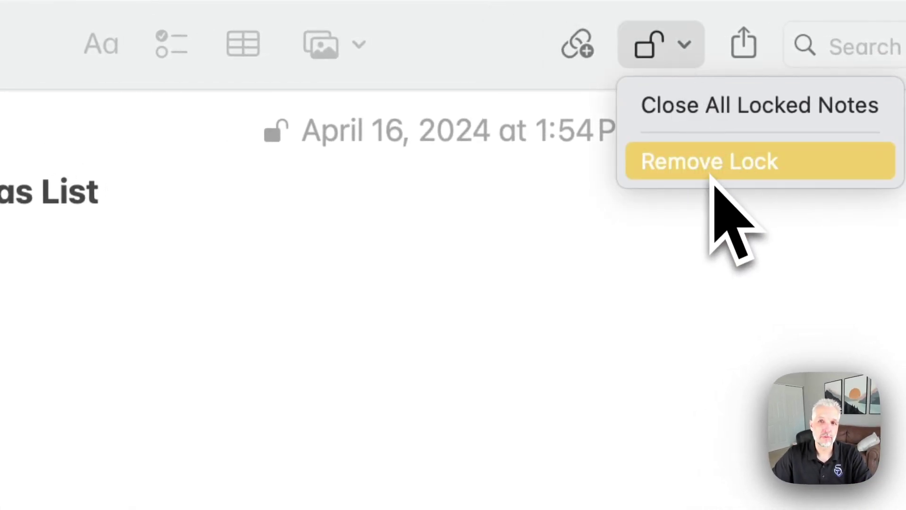
click(708, 175)
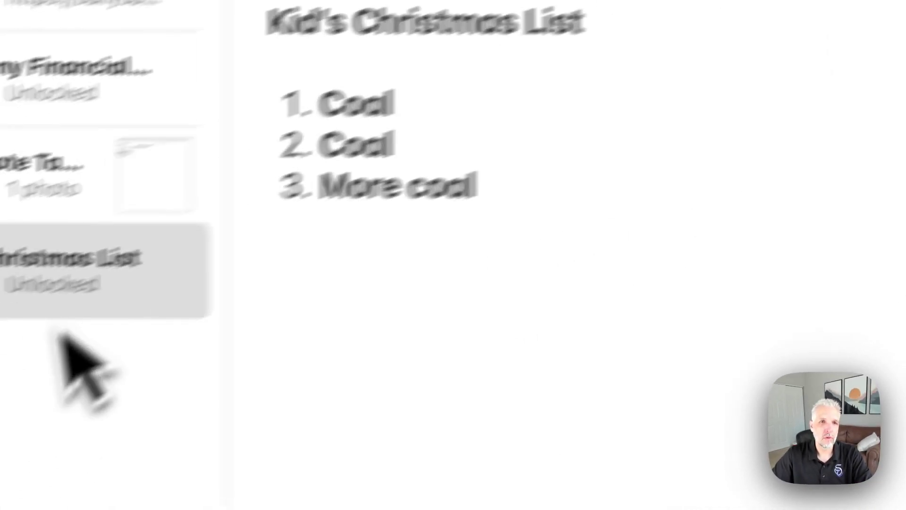
right_click(108, 240)
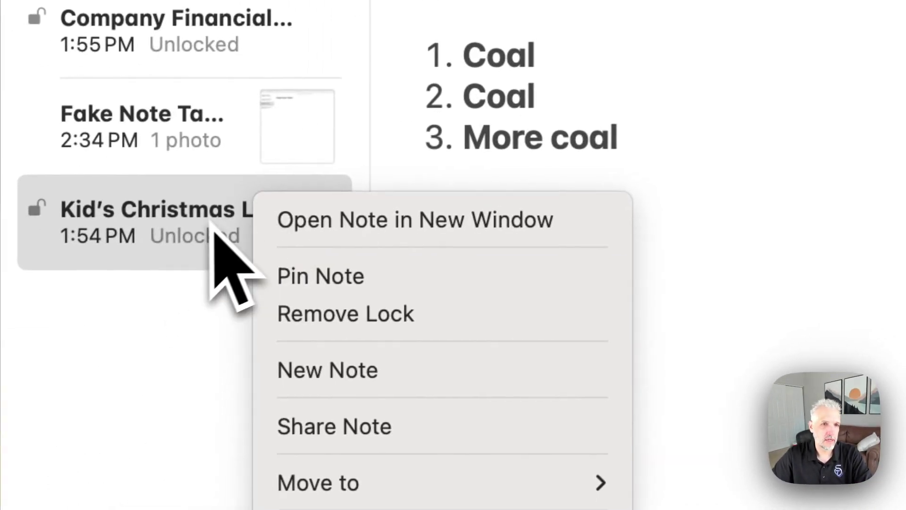
click(325, 317)
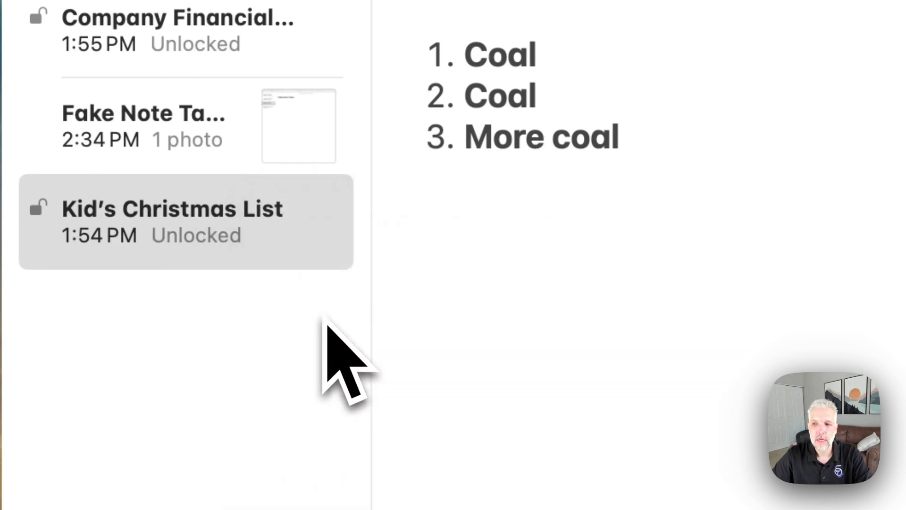
Leave the Company Financial note locked and bring up Notes Settings
right_click(244, 70)
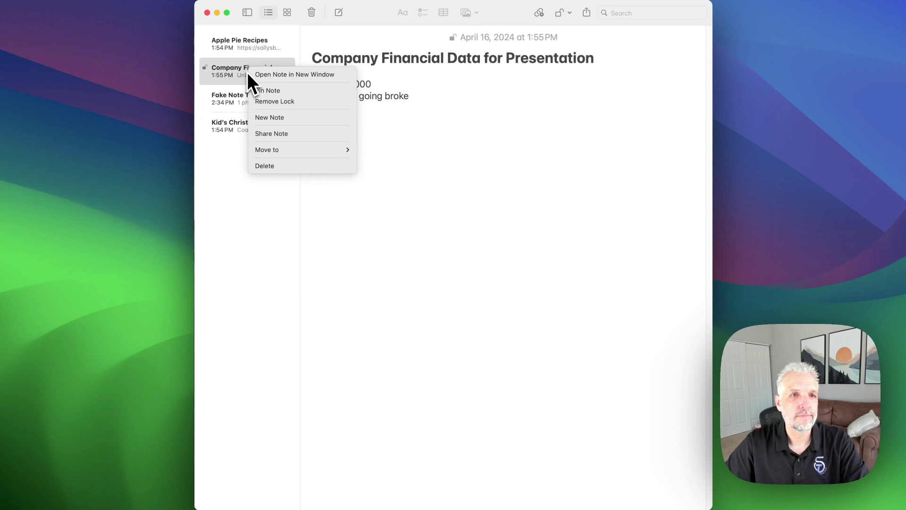
click(242, 234)
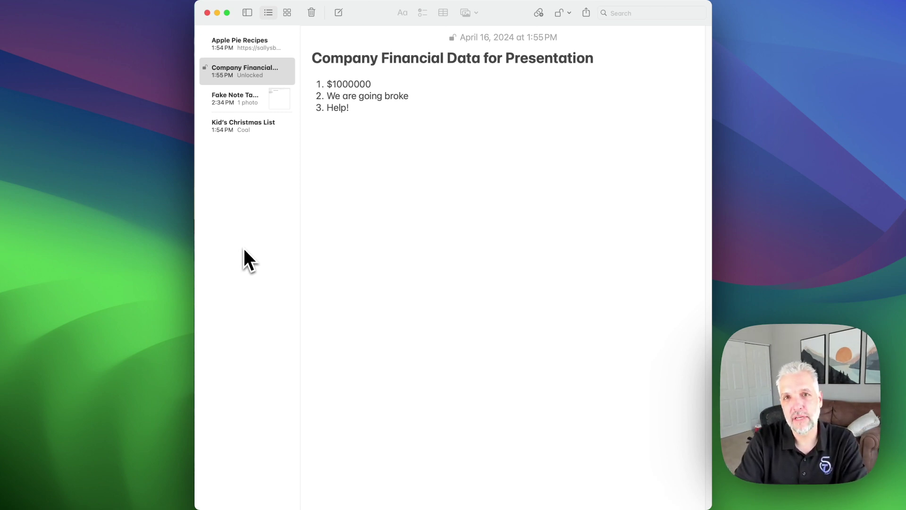
key(super+comma)
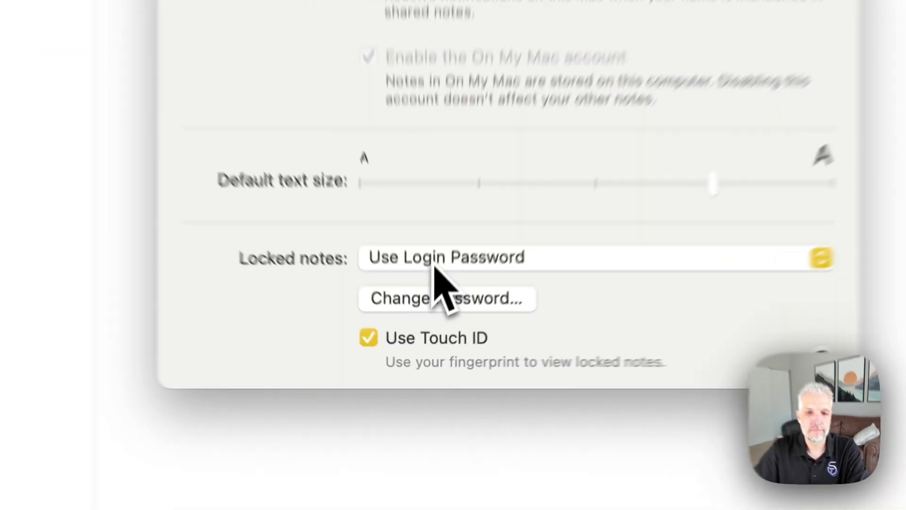
Change the Locked notes option from login password to Use Custom Password
click(430, 343)
click(447, 262)
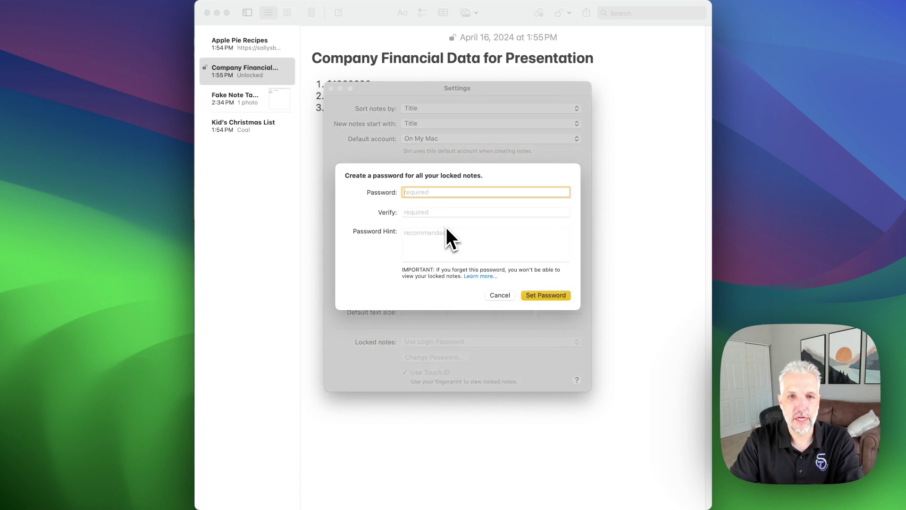
Enter and verify the new custom password, add a hint, and confirm it
text(1234)
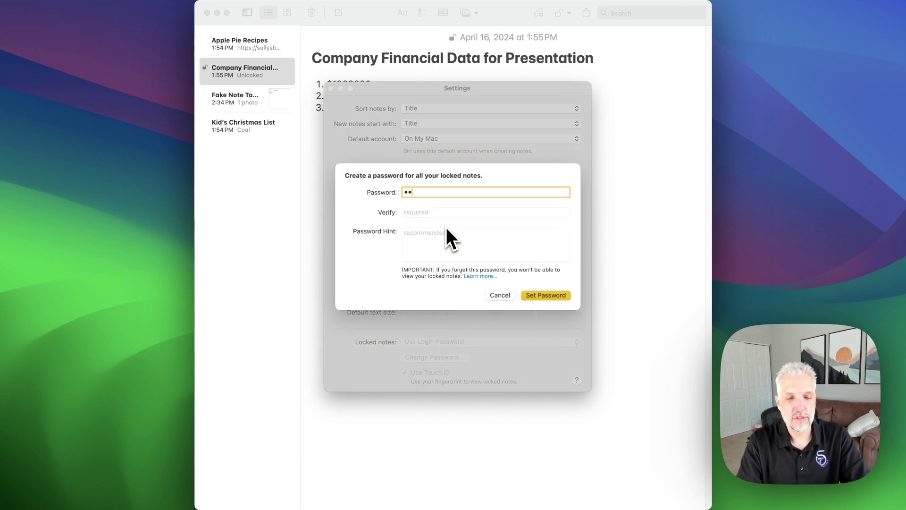
key(Tab)
text(1234)
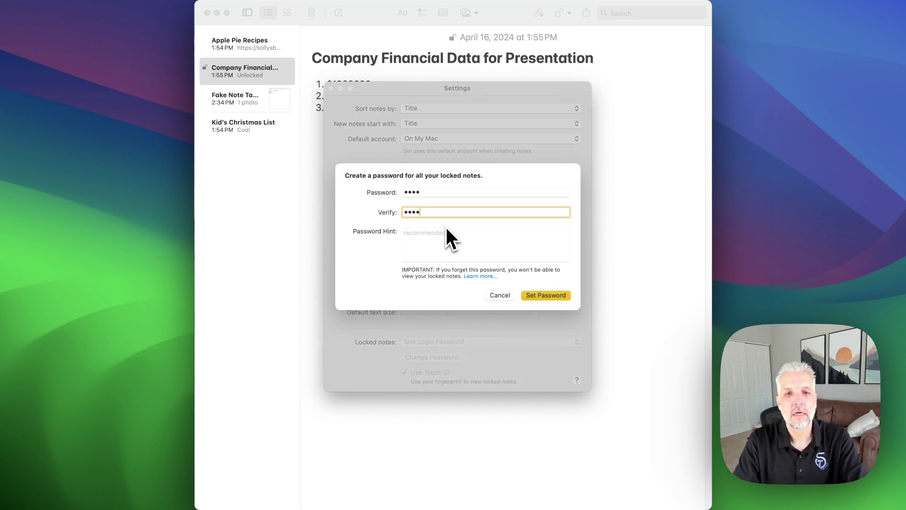
key(Tab)
text(1234)
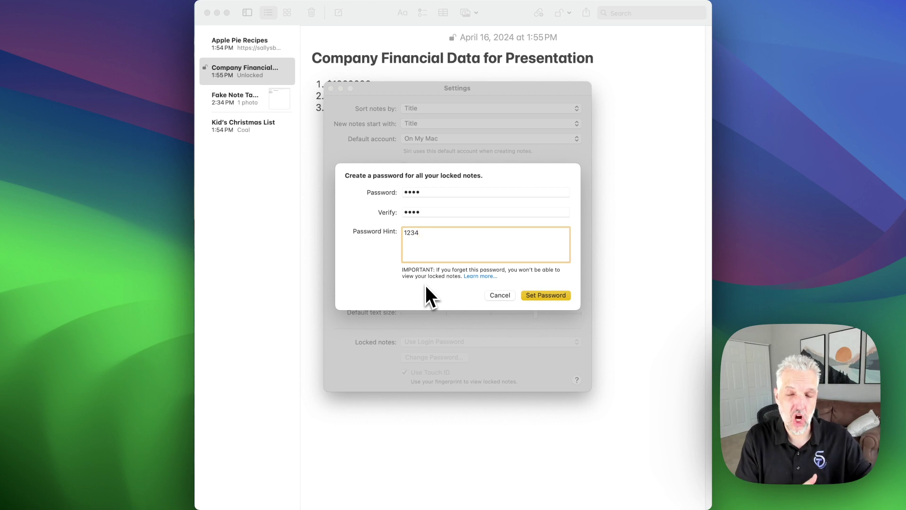
click(539, 296)
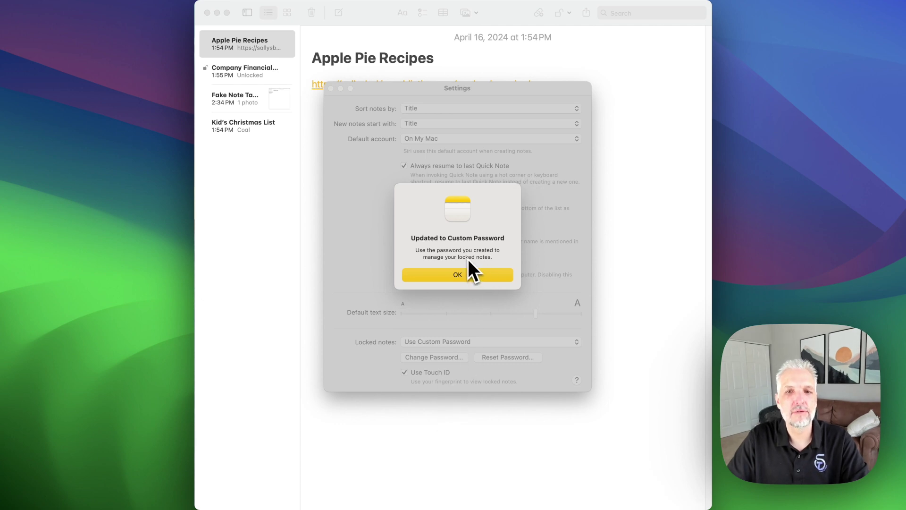
click(448, 276)
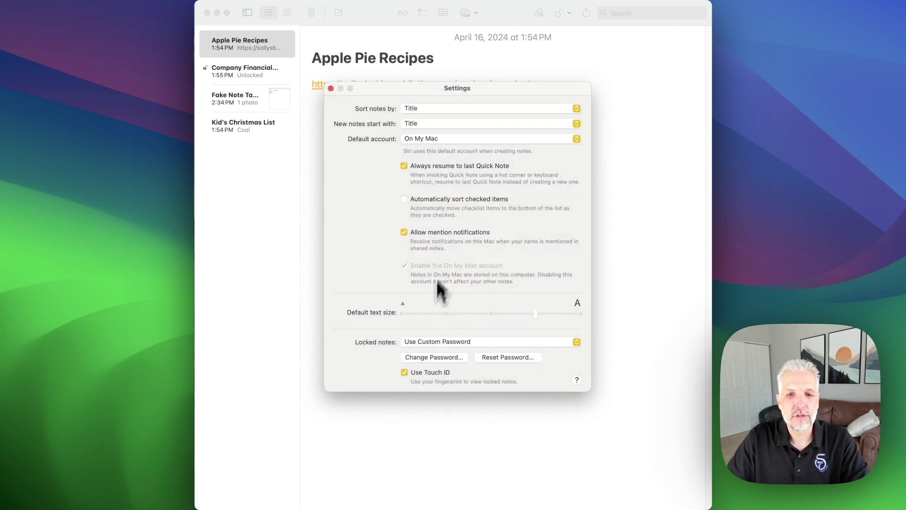
Close Settings and select the Company Financial Data note
click(331, 89)
click(274, 75)
right_click(275, 75)
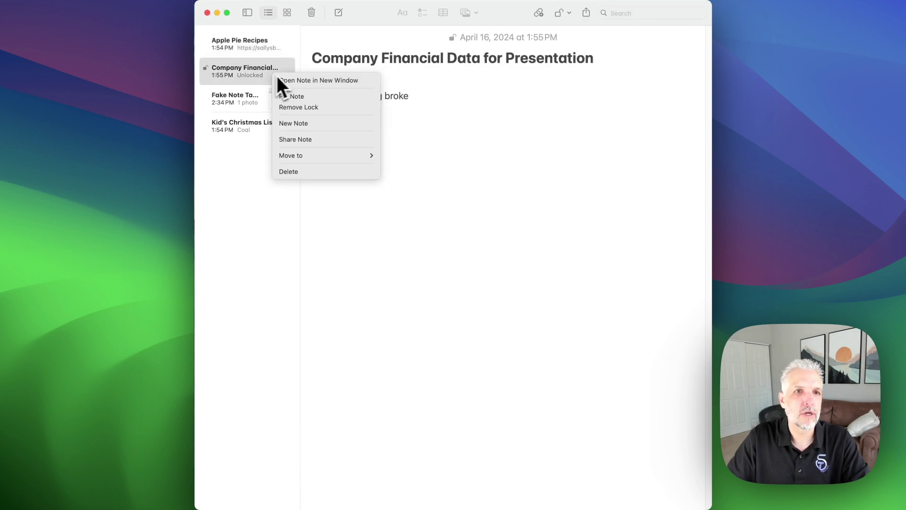
Relock all notes with Close All Locked Notes and acknowledge the forgotten-password reminder
click(295, 107)
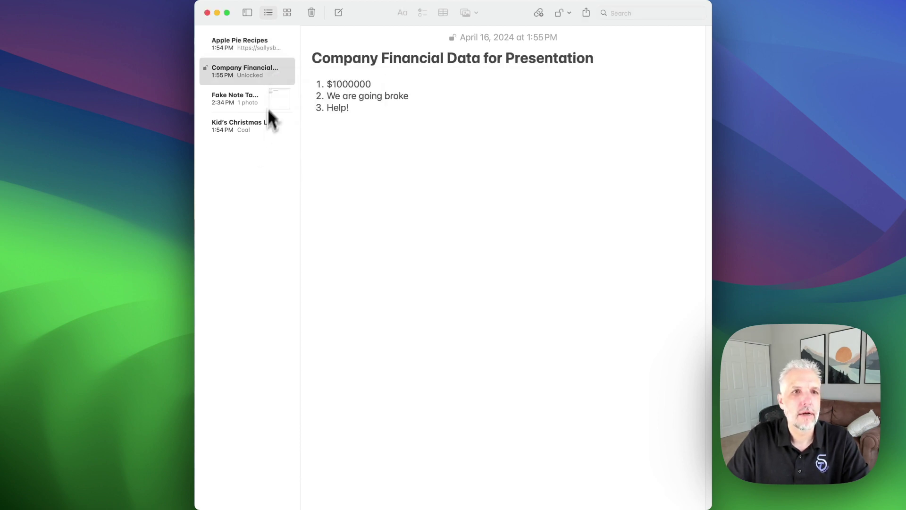
right_click(272, 77)
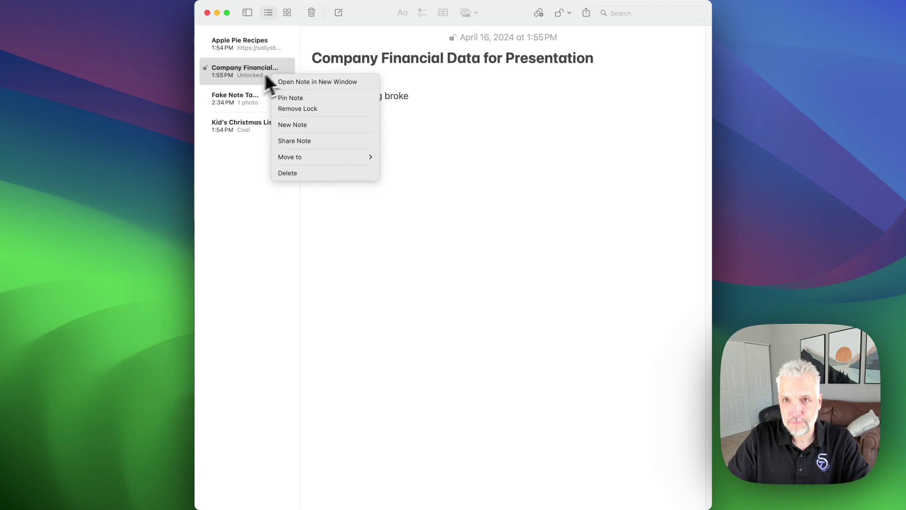
click(545, 16)
click(563, 14)
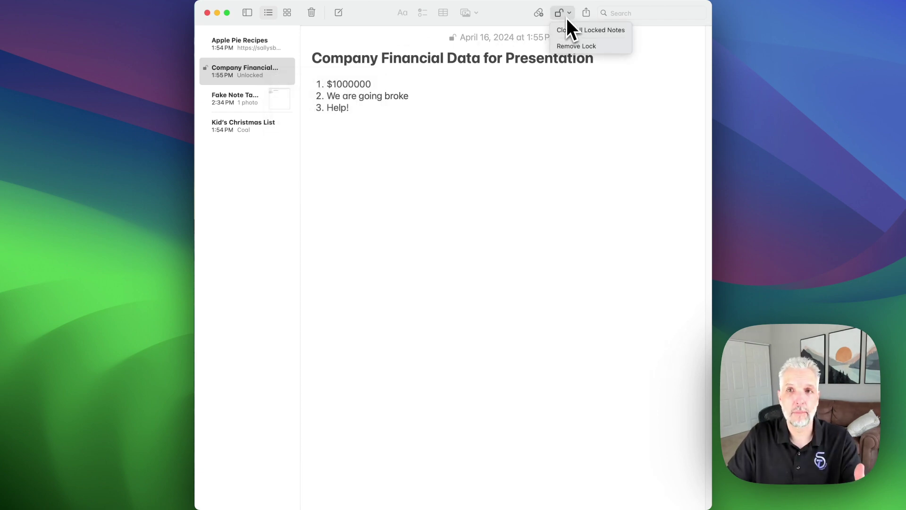
click(571, 29)
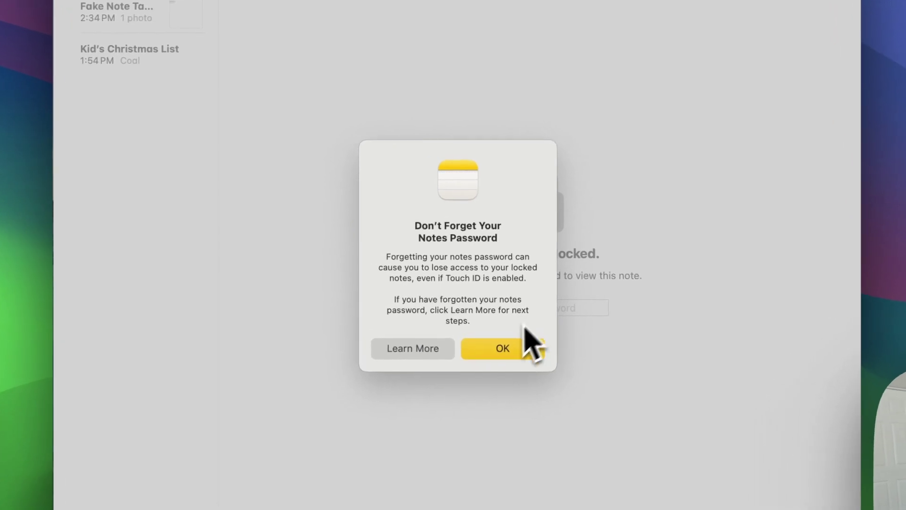
click(505, 347)
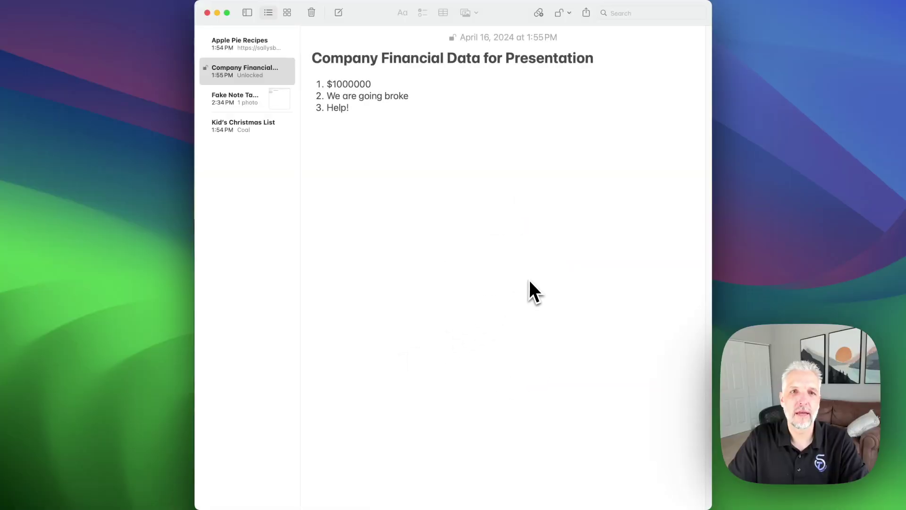